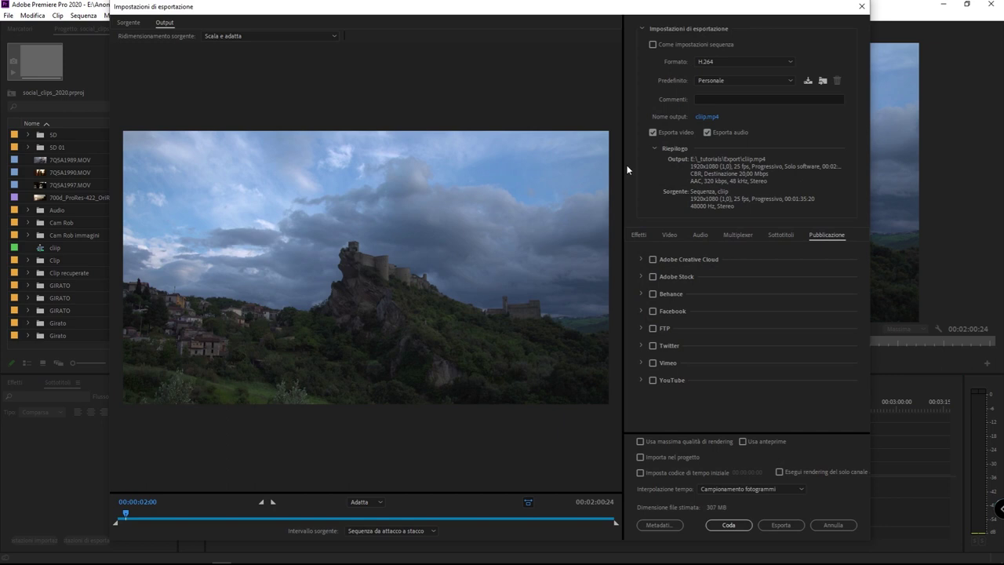
- Widen the Export Settings panel and show the basic video settings for the H.264 export to clip.mp4
{"action": "left_click_drag", "start_coordinate": [625, 170], "coordinate": [422, 178]}
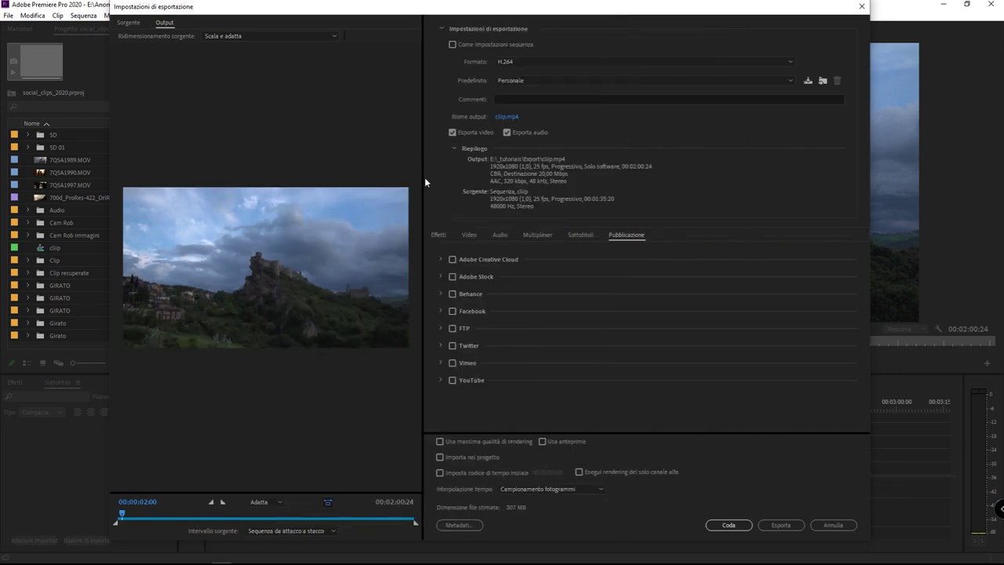
{"action": "left_click", "coordinate": [468, 234]}
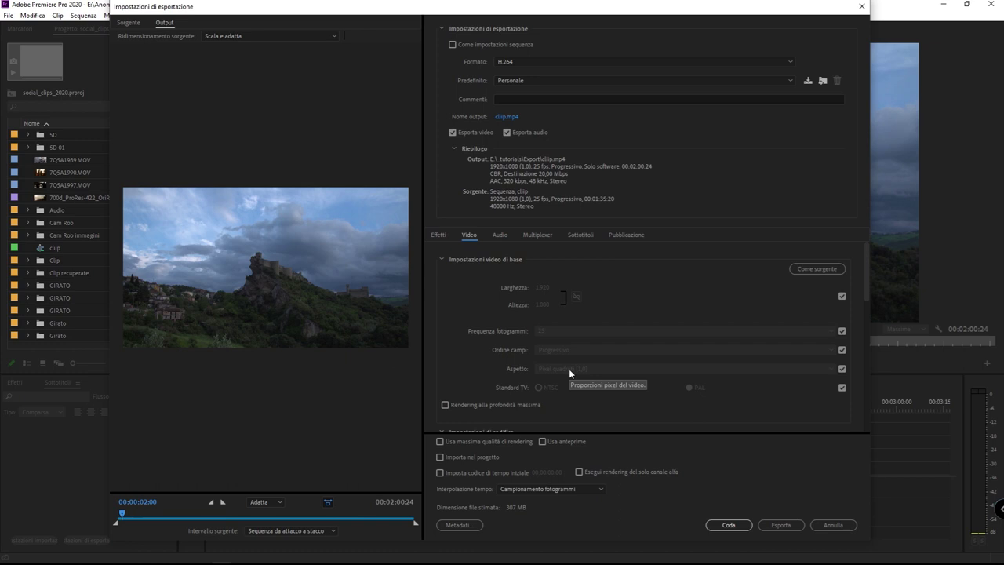
- Show the audio export settings: AAC, 48000 Hz, Stereo
{"action": "left_click", "coordinate": [505, 236]}
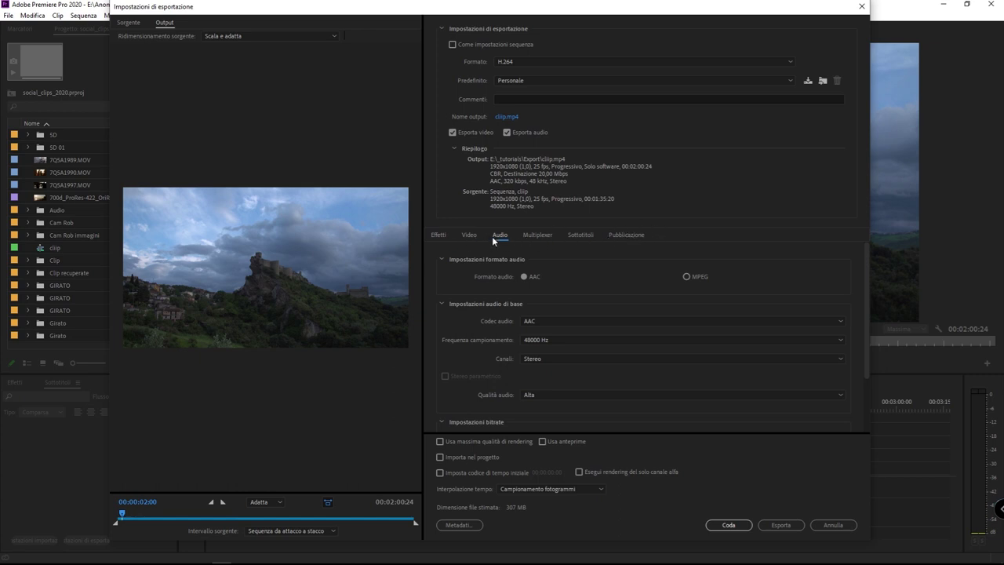
- Show the Effetti tab and collapse every section from Lumetri Look/LUT to Normalizzazione volume
{"action": "left_click", "coordinate": [438, 235]}
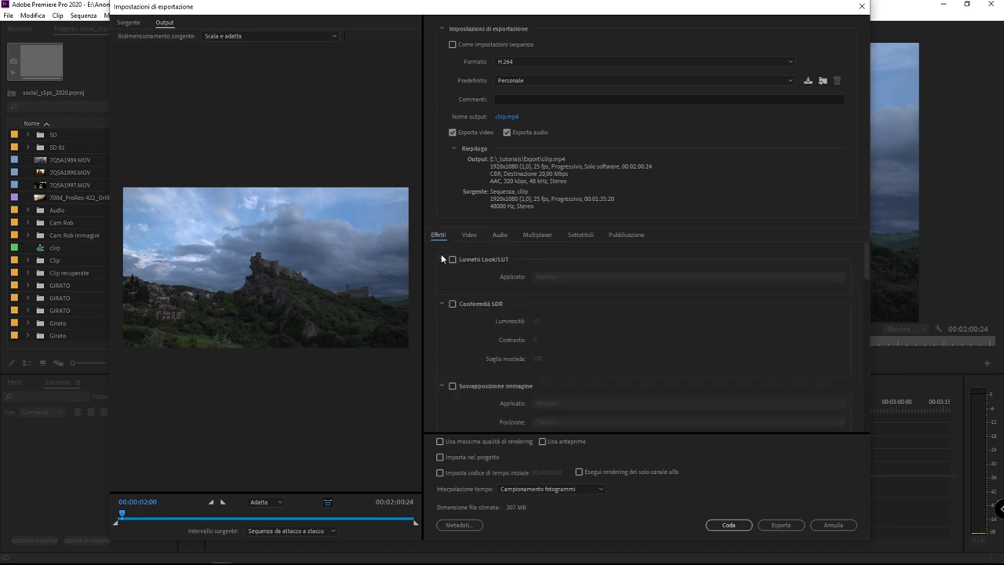
{"action": "mouse_move", "coordinate": [865, 259]}
{"action": "left_mouse_down"}
{"action": "mouse_move", "coordinate": [840, 400]}
{"action": "mouse_move", "coordinate": [847, 225]}
{"action": "mouse_move", "coordinate": [832, 378]}
{"action": "mouse_move", "coordinate": [832, 251]}
{"action": "left_mouse_up"}
{"action": "left_click", "coordinate": [440, 258]}
{"action": "left_click", "coordinate": [441, 276]}
{"action": "left_click", "coordinate": [441, 293]}
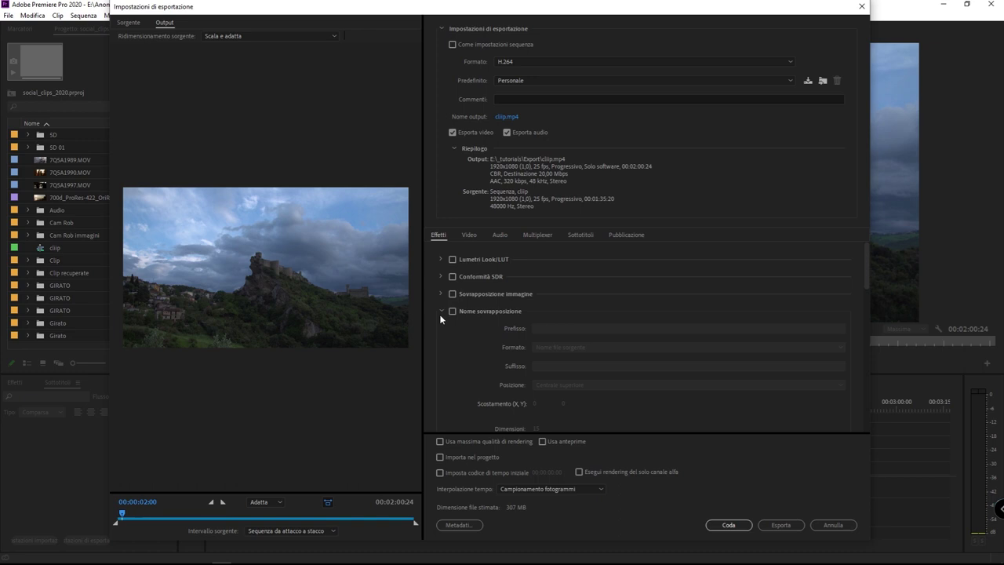
{"action": "left_click", "coordinate": [441, 312]}
{"action": "left_click", "coordinate": [440, 329]}
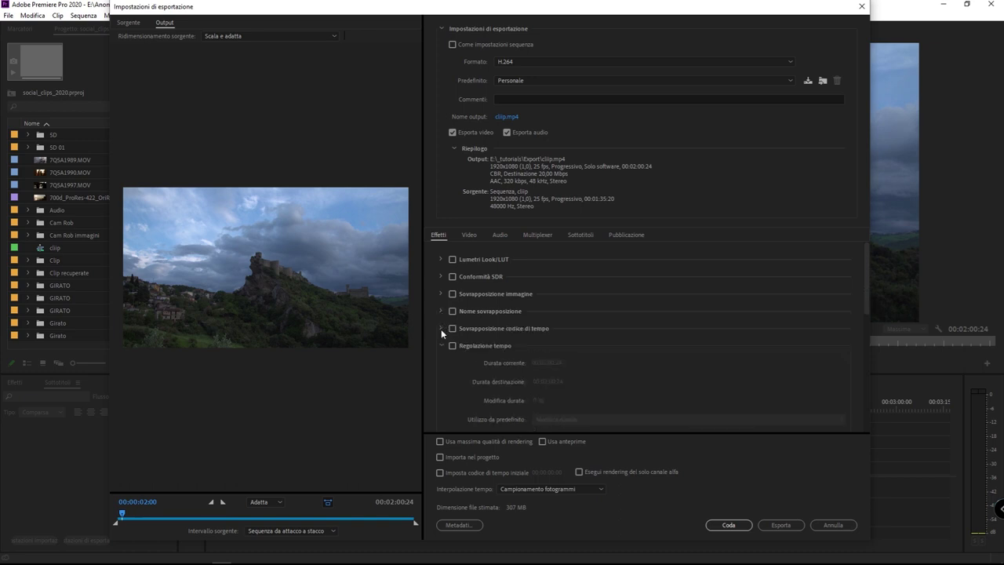
{"action": "left_click", "coordinate": [440, 345]}
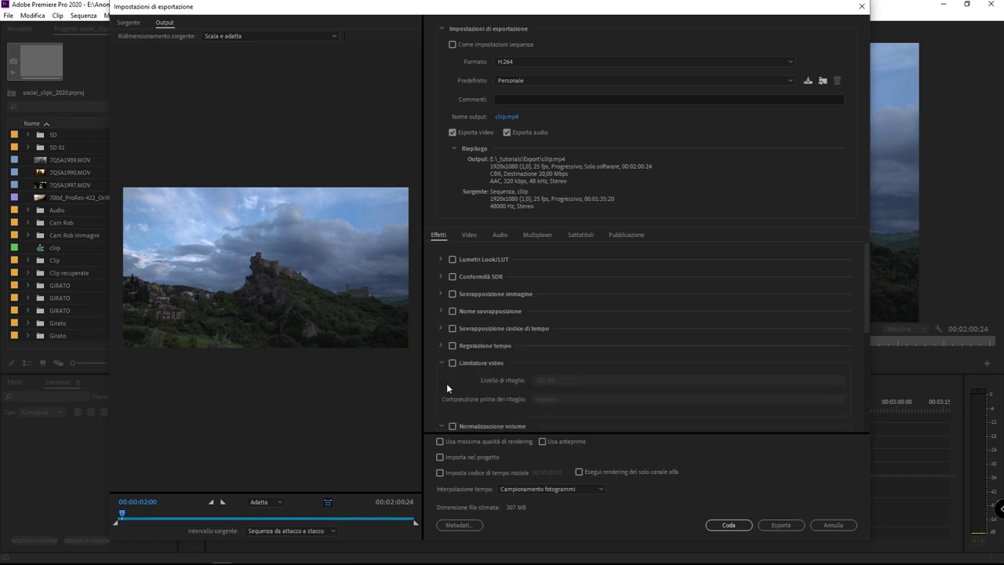
{"action": "left_click", "coordinate": [441, 364]}
{"action": "left_click", "coordinate": [442, 380]}
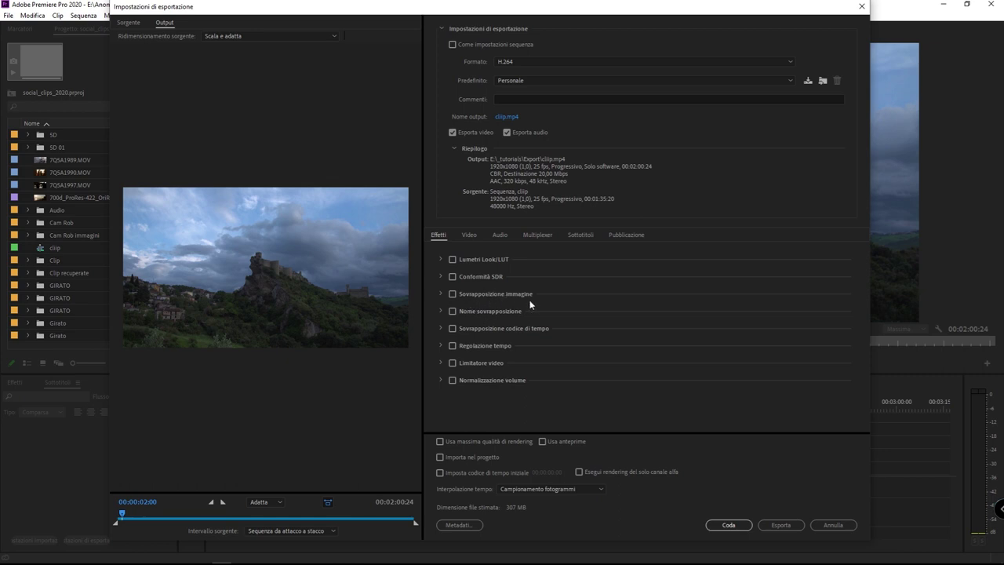
- Expand Sovrapposizione immagine and enable it, leaving Applicato at Nessuno
{"action": "left_click", "coordinate": [440, 293]}
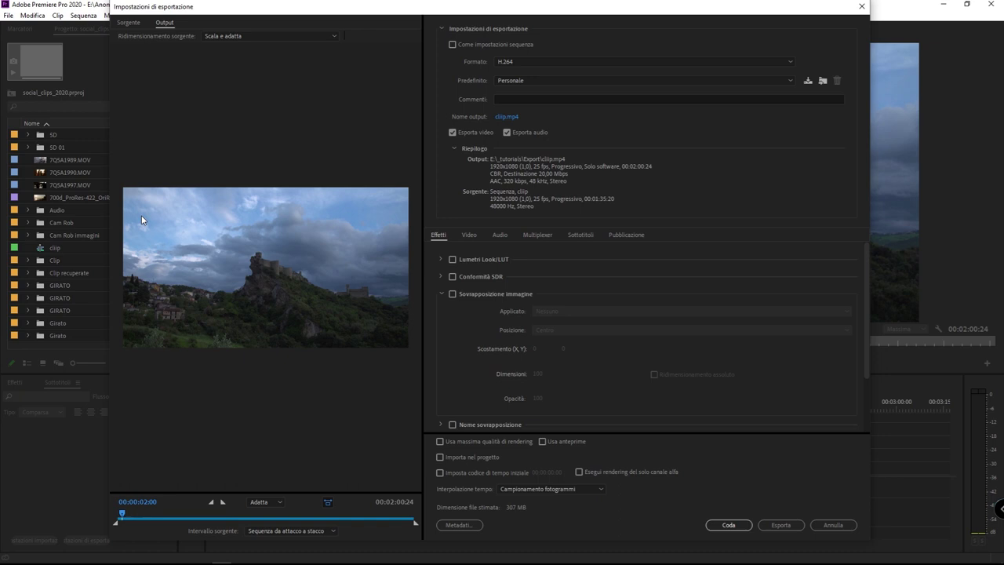
{"action": "left_click", "coordinate": [452, 294]}
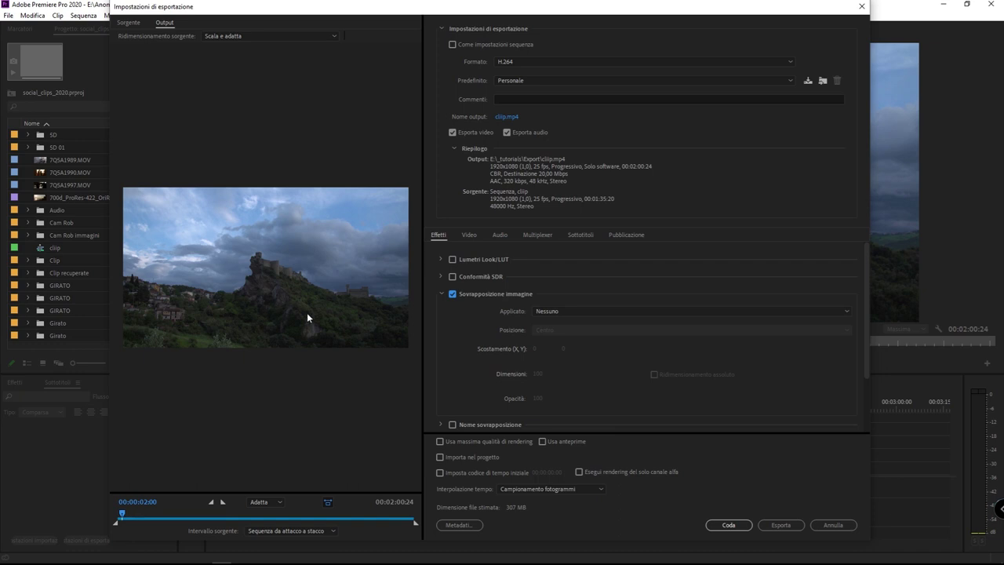
- Choose the FA logo as the overlay image and set its size to 25
{"action": "left_click", "coordinate": [581, 310]}
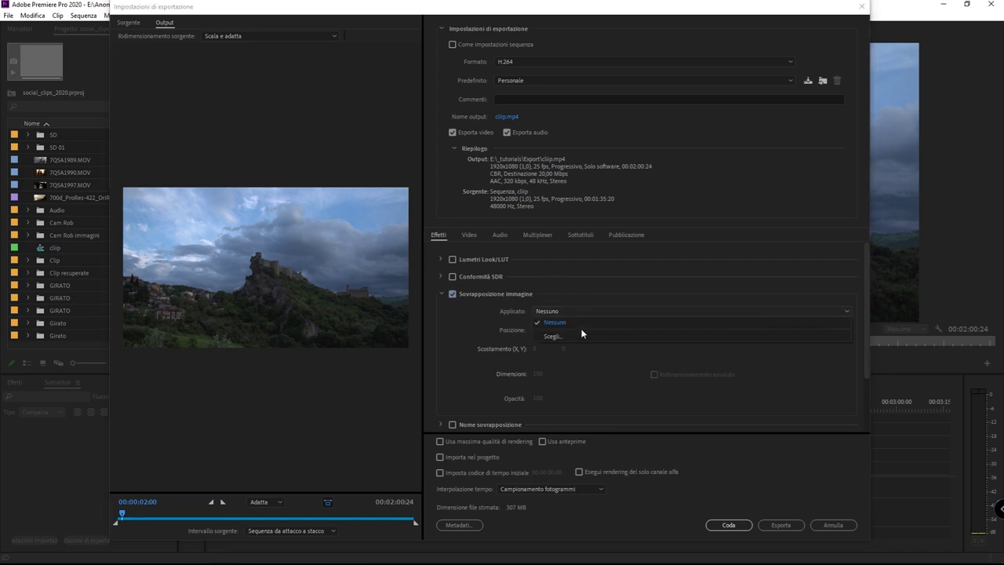
{"action": "left_click", "coordinate": [584, 336]}
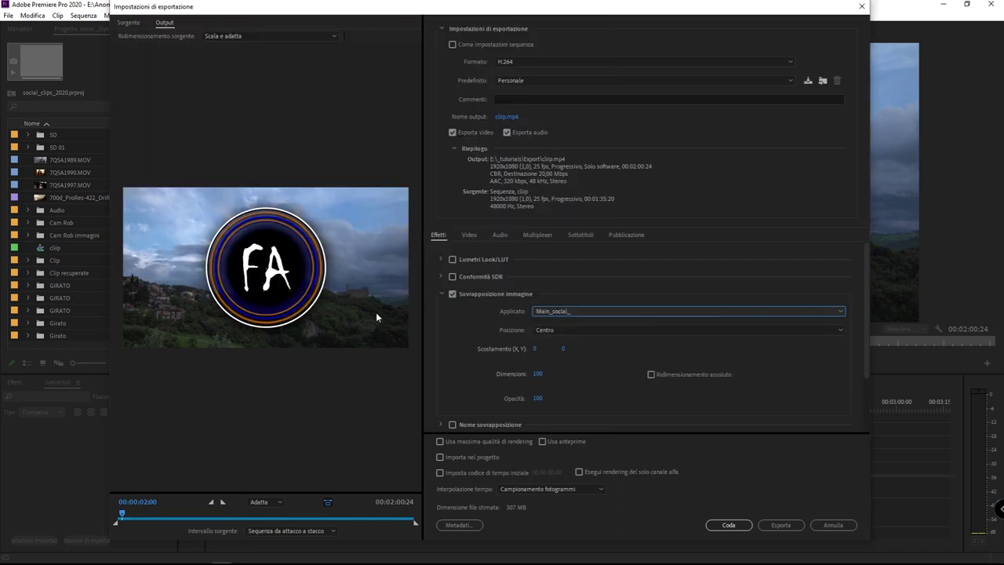
{"action": "left_click", "coordinate": [643, 333]}
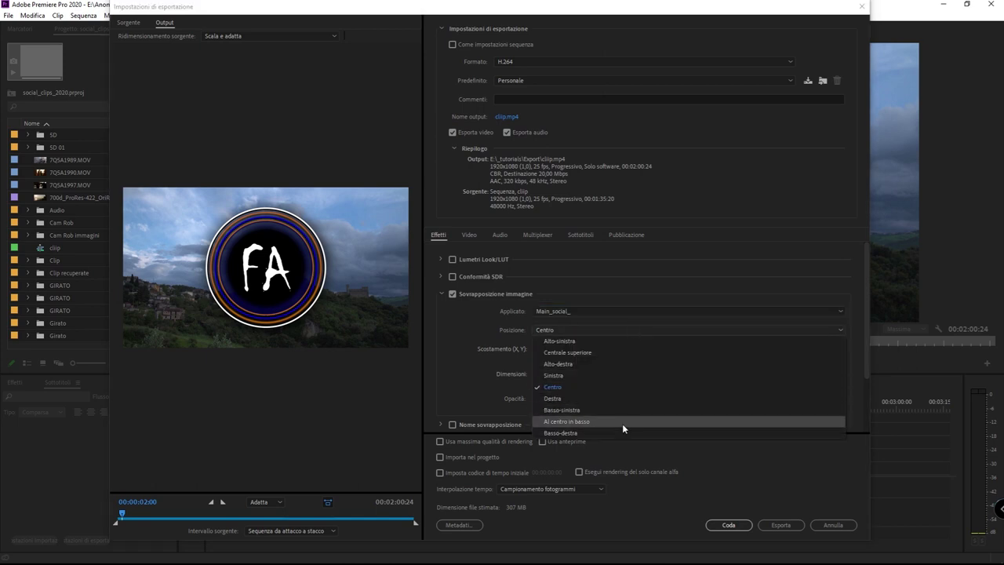
{"action": "left_click", "coordinate": [502, 343]}
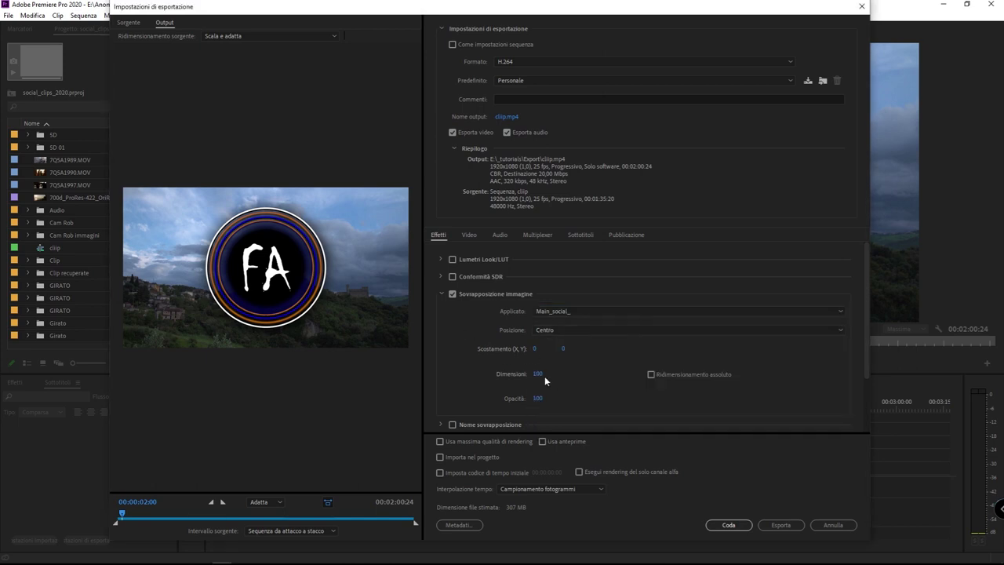
{"action": "left_click", "coordinate": [538, 374]}
{"action": "type", "text": "25"}
{"action": "left_click", "coordinate": [619, 363]}
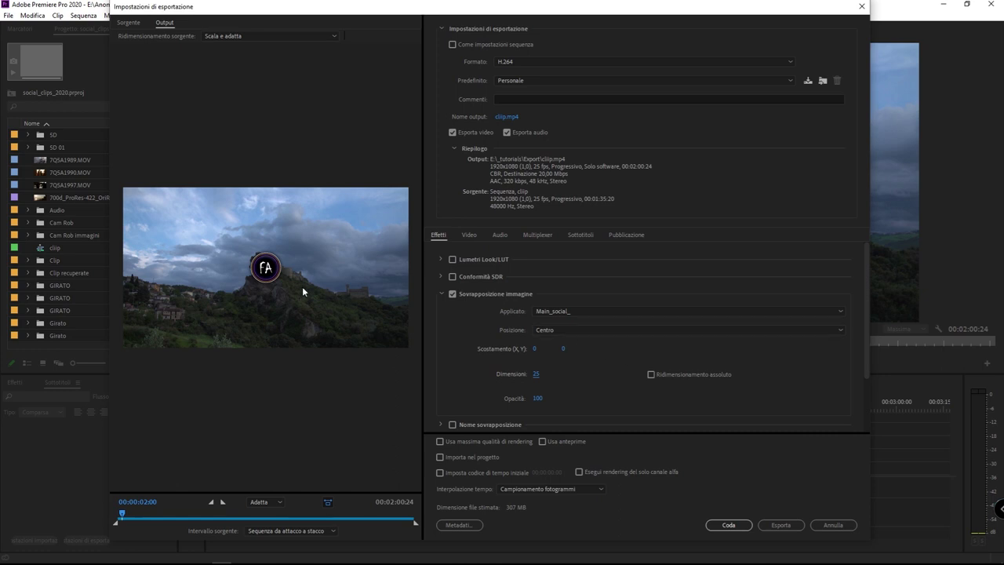
- Place the logo at Alto-sinistra and lower its opacity to about 80
{"action": "left_click", "coordinate": [597, 329]}
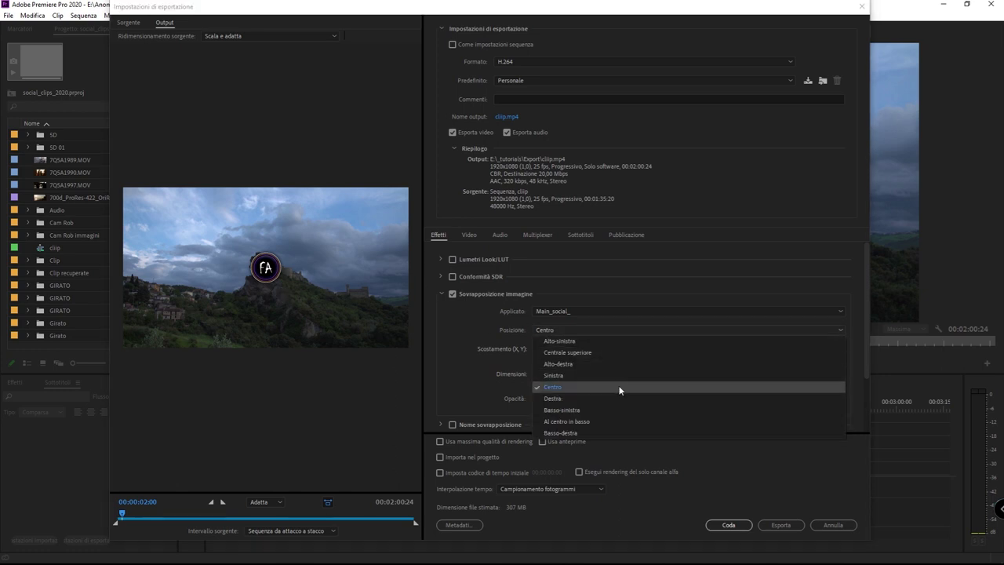
{"action": "left_click", "coordinate": [625, 364]}
{"action": "left_click", "coordinate": [604, 330]}
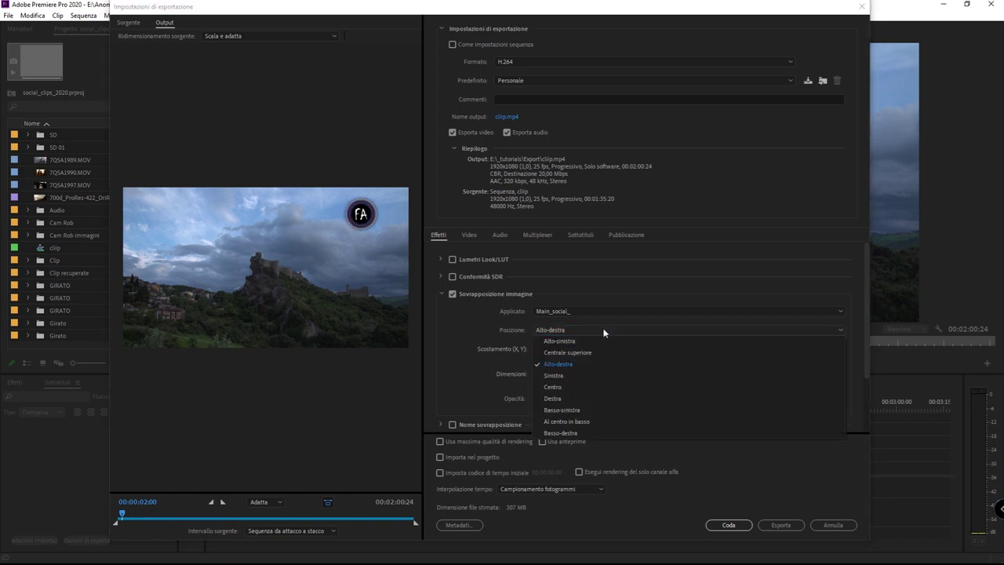
{"action": "left_click", "coordinate": [608, 349]}
{"action": "left_click", "coordinate": [606, 331]}
{"action": "left_click", "coordinate": [605, 340]}
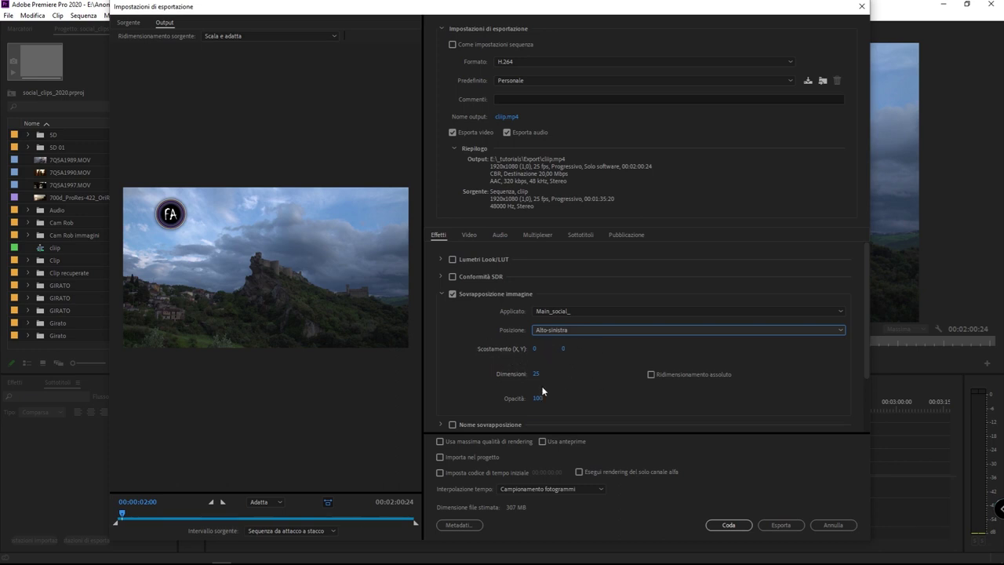
{"action": "left_click_drag", "start_coordinate": [538, 399], "coordinate": [530, 398]}
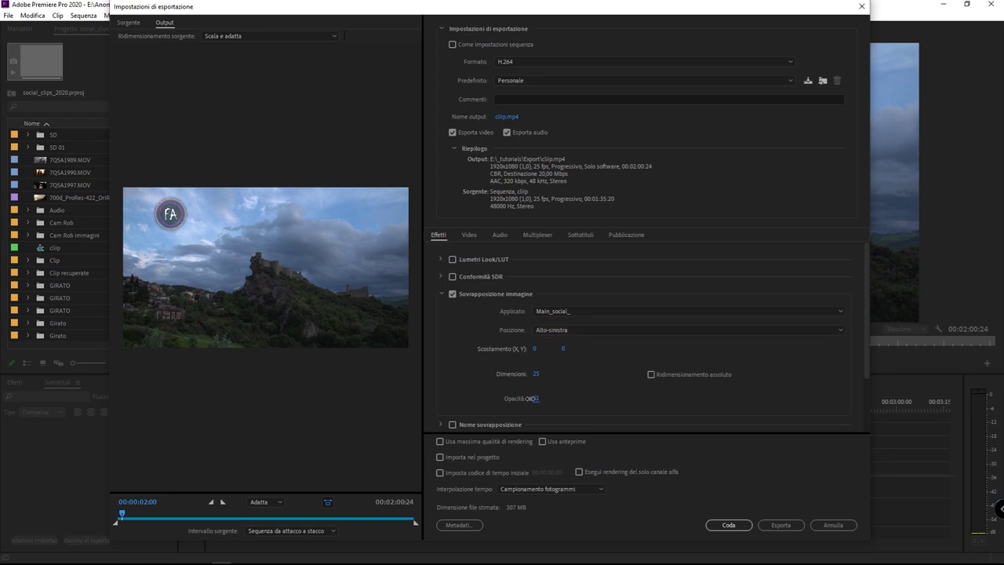
{"action": "left_click_drag", "start_coordinate": [529, 398], "coordinate": [531, 401]}
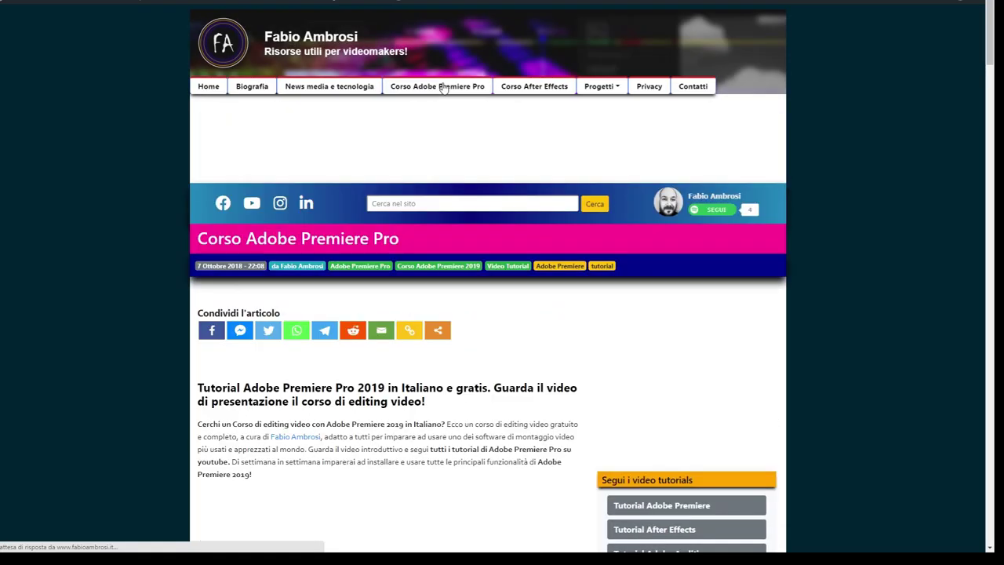
- Scroll to the course's lesson list and select the lessons through lesson 63, then deselect
{"action": "scroll", "coordinate": [146, 136], "scroll_direction": "down", "scroll_amount": 1}
{"action": "scroll", "coordinate": [146, 135], "scroll_direction": "down", "scroll_amount": 4}
{"action": "scroll", "coordinate": [146, 136], "scroll_direction": "down", "scroll_amount": 5}
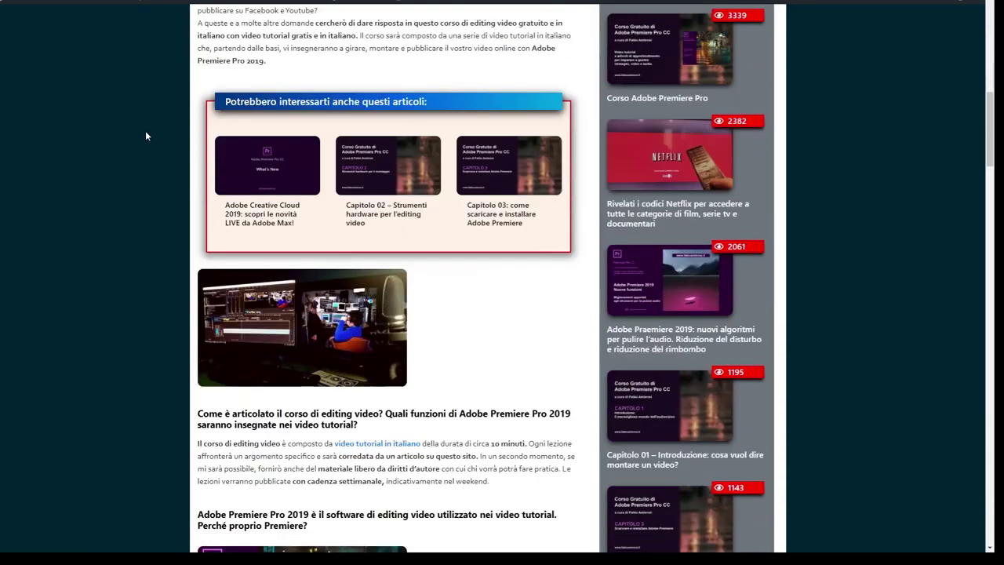
{"action": "scroll", "coordinate": [146, 136], "scroll_direction": "down", "scroll_amount": 5}
{"action": "scroll", "coordinate": [145, 135], "scroll_direction": "down", "scroll_amount": 5}
{"action": "scroll", "coordinate": [146, 136], "scroll_direction": "down", "scroll_amount": 2}
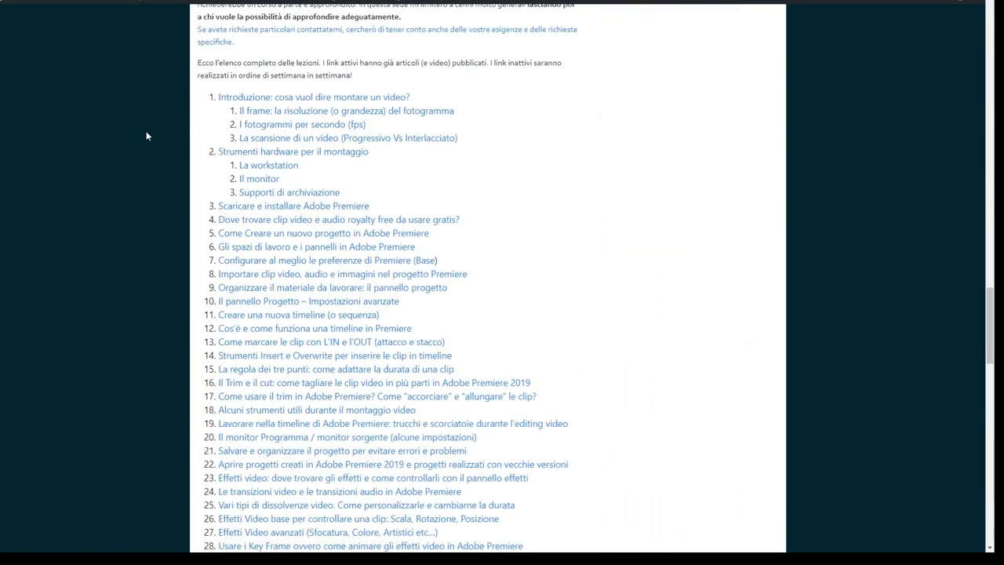
{"action": "left_click_drag", "start_coordinate": [237, 101], "coordinate": [287, 241]}
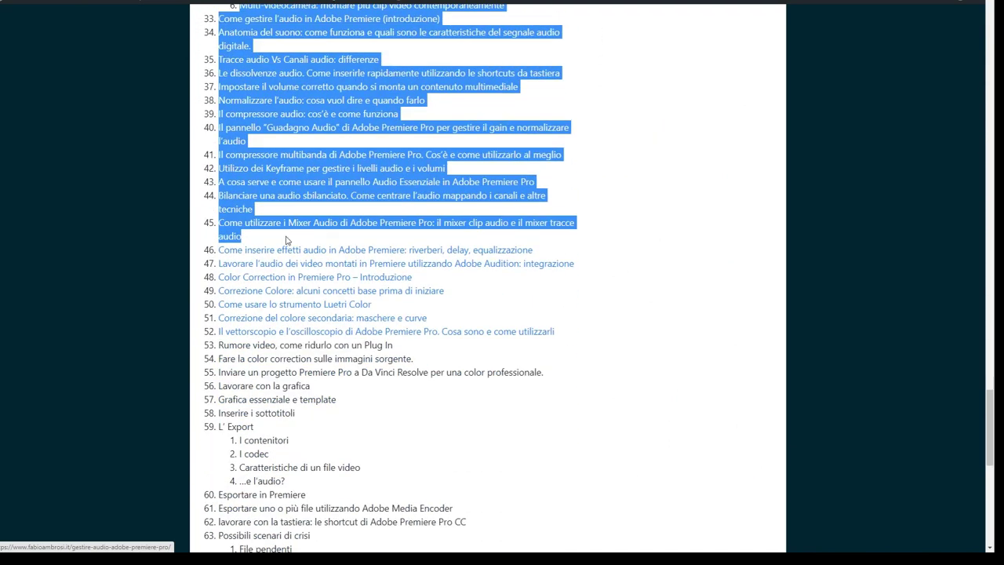
{"action": "left_click_drag", "start_coordinate": [516, 334], "coordinate": [598, 349]}
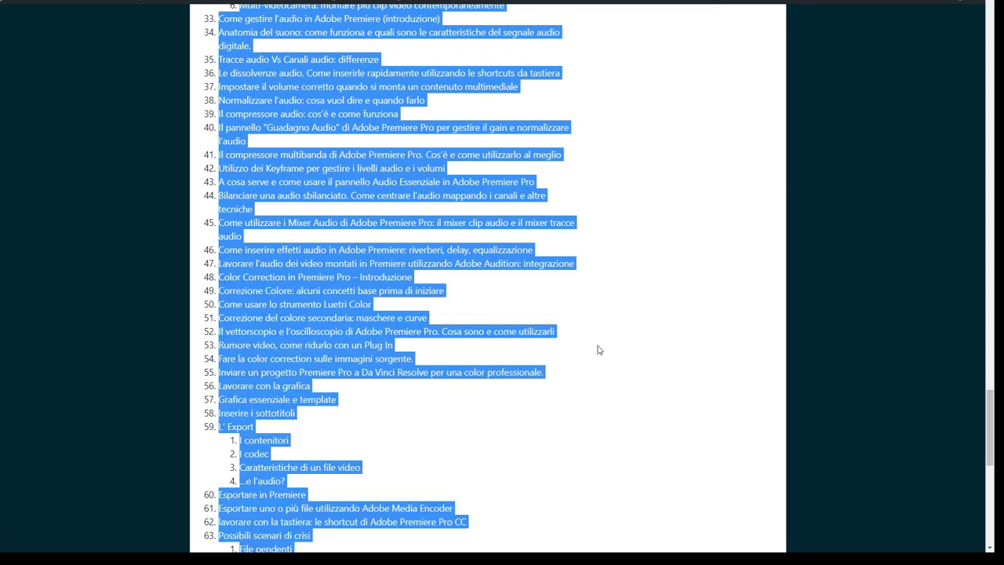
{"action": "left_click", "coordinate": [598, 349]}
- Scroll through the YouTube channel's uploaded numbered Premiere Pro tutorial videos
{"action": "scroll", "coordinate": [601, 325], "scroll_direction": "up", "scroll_amount": 3}
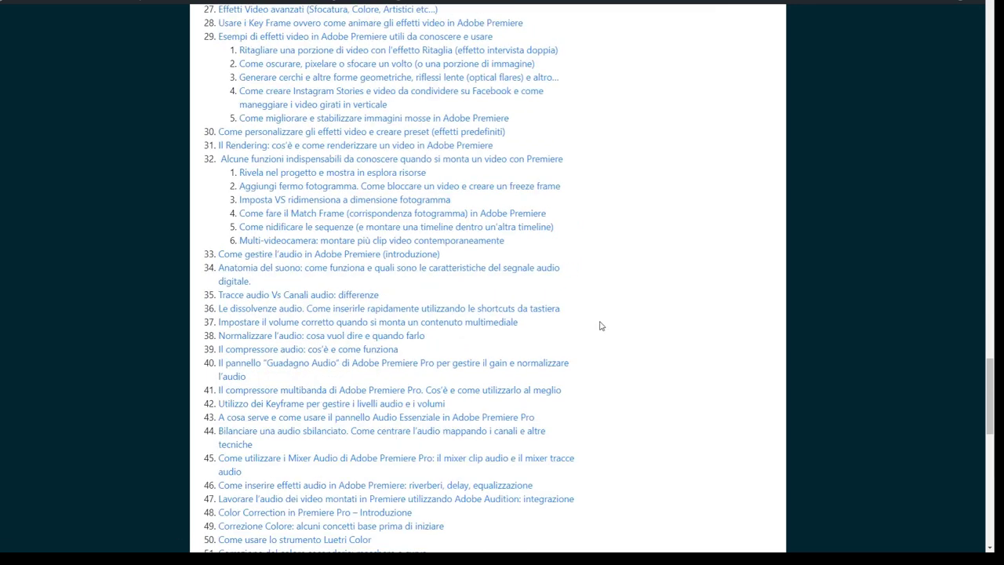
{"action": "scroll", "coordinate": [601, 288], "scroll_direction": "up", "scroll_amount": 10}
{"action": "scroll", "coordinate": [591, 278], "scroll_direction": "up", "scroll_amount": 10}
{"action": "scroll", "coordinate": [576, 251], "scroll_direction": "up", "scroll_amount": 10}
{"action": "scroll", "coordinate": [577, 251], "scroll_direction": "up", "scroll_amount": 3}
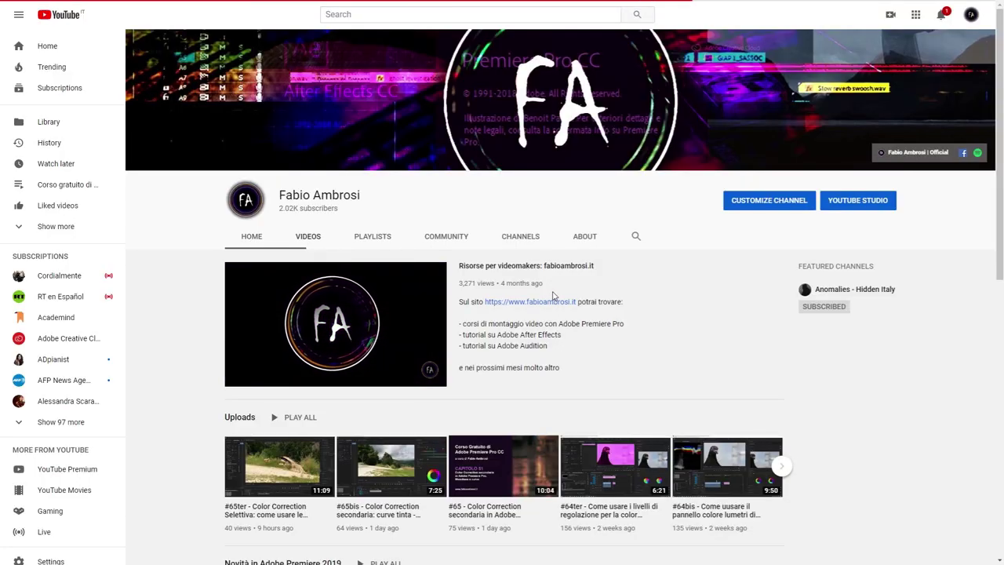
{"action": "scroll", "coordinate": [552, 296], "scroll_direction": "down", "scroll_amount": 2}
{"action": "scroll", "coordinate": [549, 290], "scroll_direction": "down", "scroll_amount": 2}
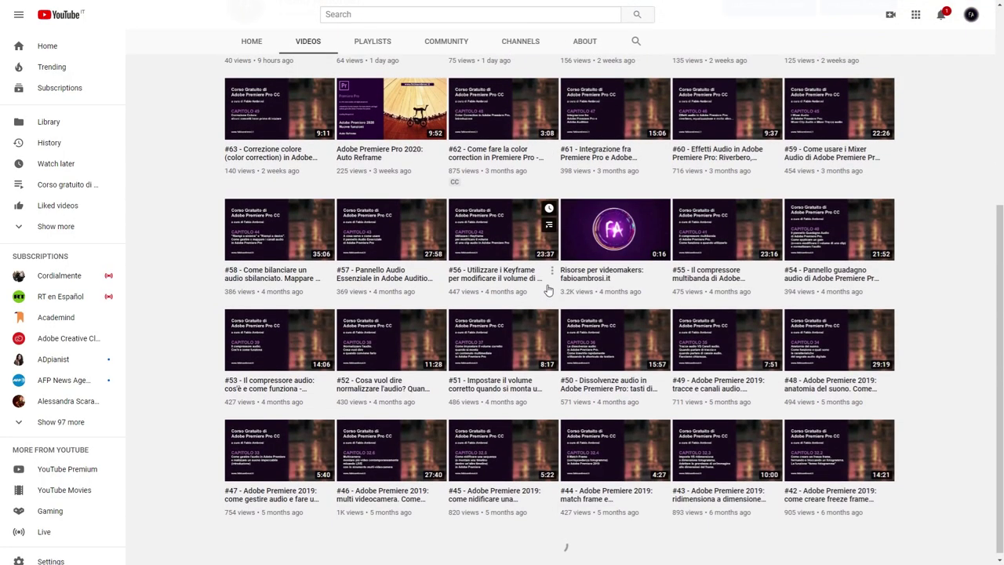
{"action": "scroll", "coordinate": [550, 291], "scroll_direction": "up", "scroll_amount": 4}
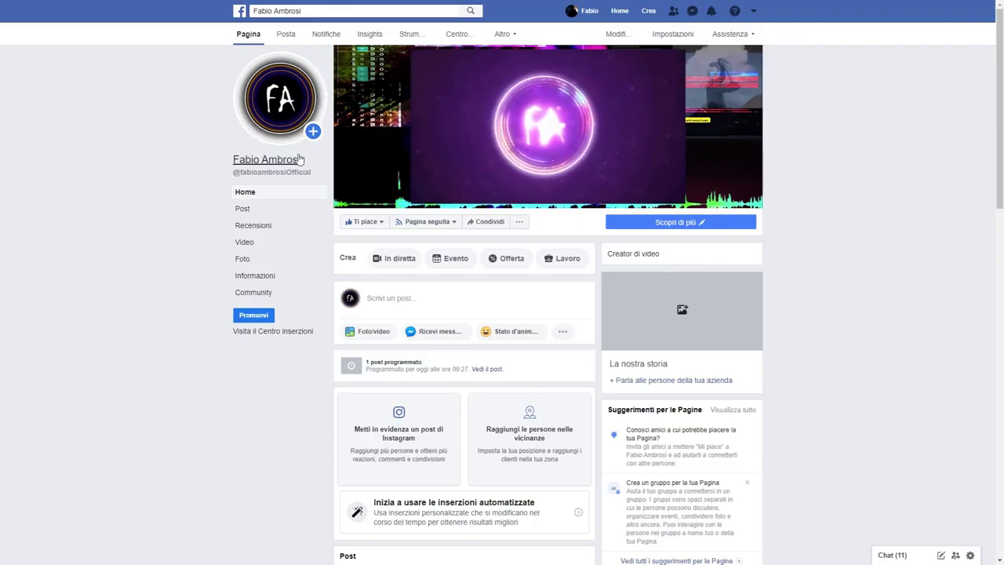
- Scroll down the Facebook page's posts to the Google Trend 2019 article
{"action": "scroll", "coordinate": [211, 162], "scroll_direction": "down", "scroll_amount": 4}
{"action": "scroll", "coordinate": [210, 164], "scroll_direction": "down", "scroll_amount": 4}
{"action": "scroll", "coordinate": [210, 168], "scroll_direction": "down", "scroll_amount": 4}
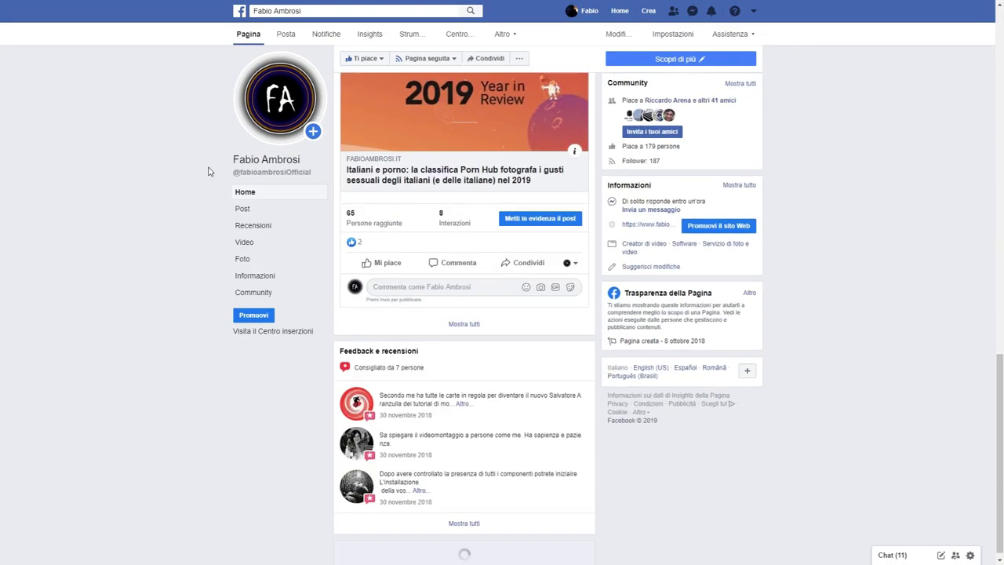
{"action": "scroll", "coordinate": [537, 266], "scroll_direction": "down", "scroll_amount": 4}
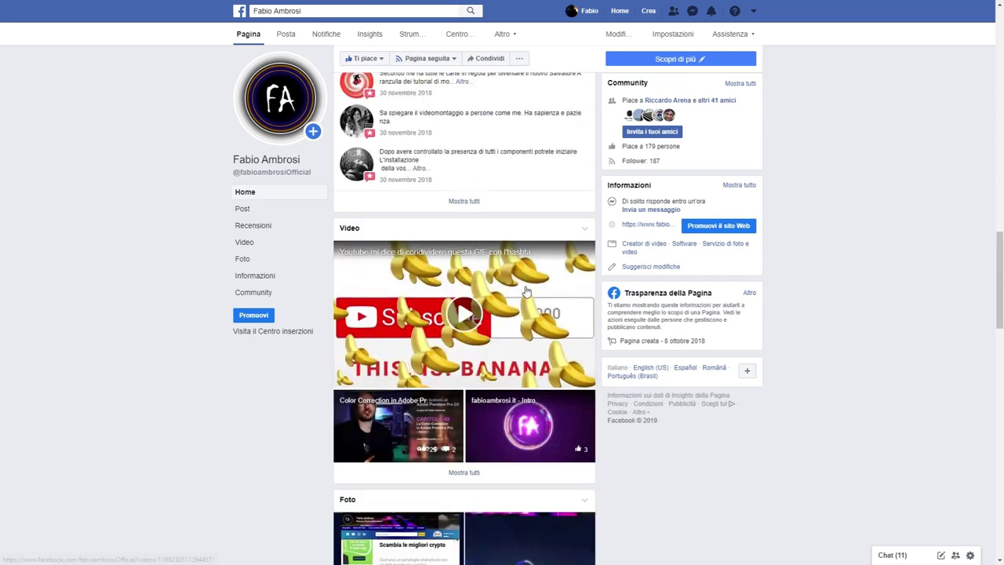
{"action": "scroll", "coordinate": [533, 275], "scroll_direction": "down", "scroll_amount": 2}
{"action": "scroll", "coordinate": [530, 282], "scroll_direction": "down", "scroll_amount": 3}
{"action": "scroll", "coordinate": [526, 292], "scroll_direction": "down", "scroll_amount": 4}
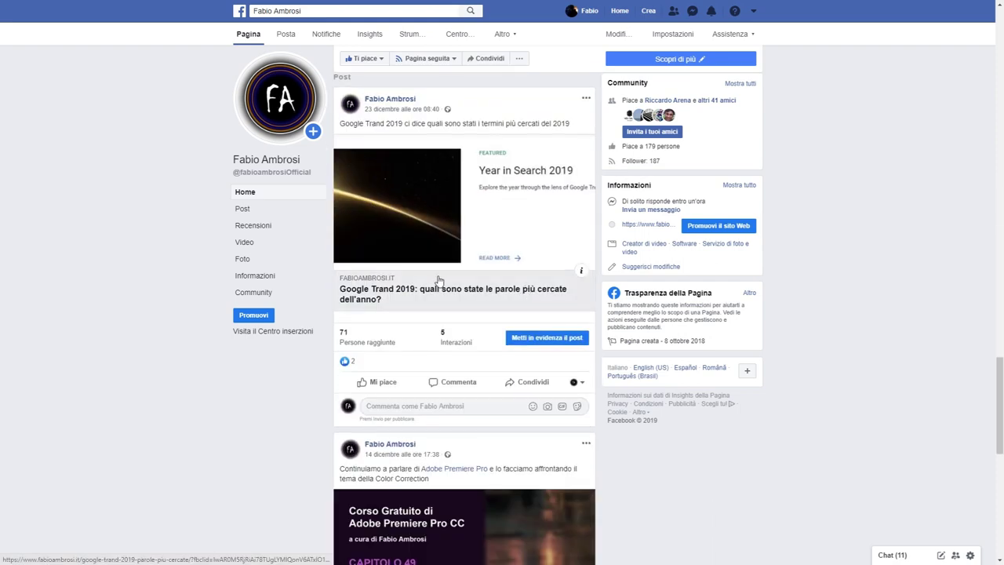